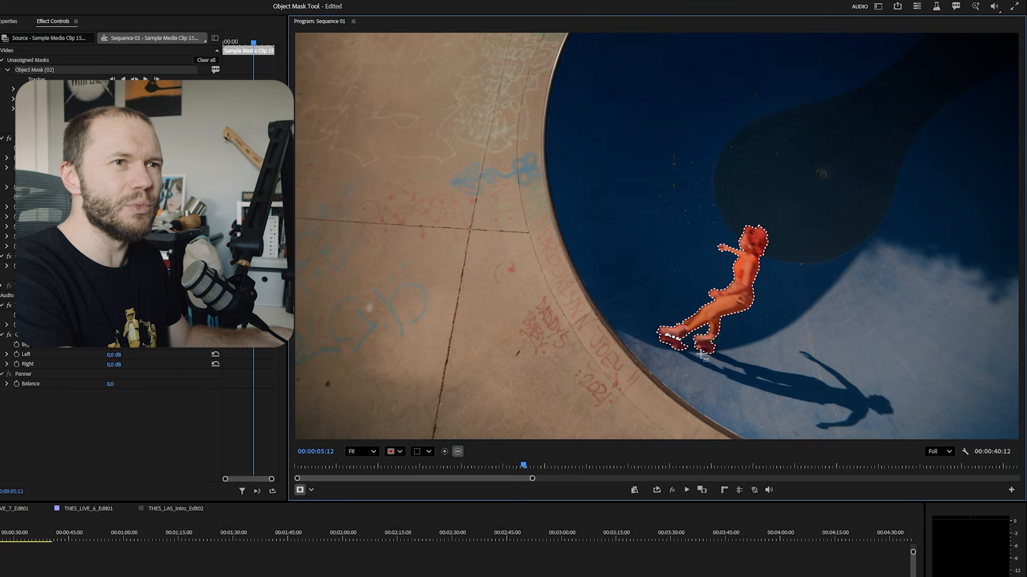
Track the skater's object mask both backward and forward through the clip.
key("alt")
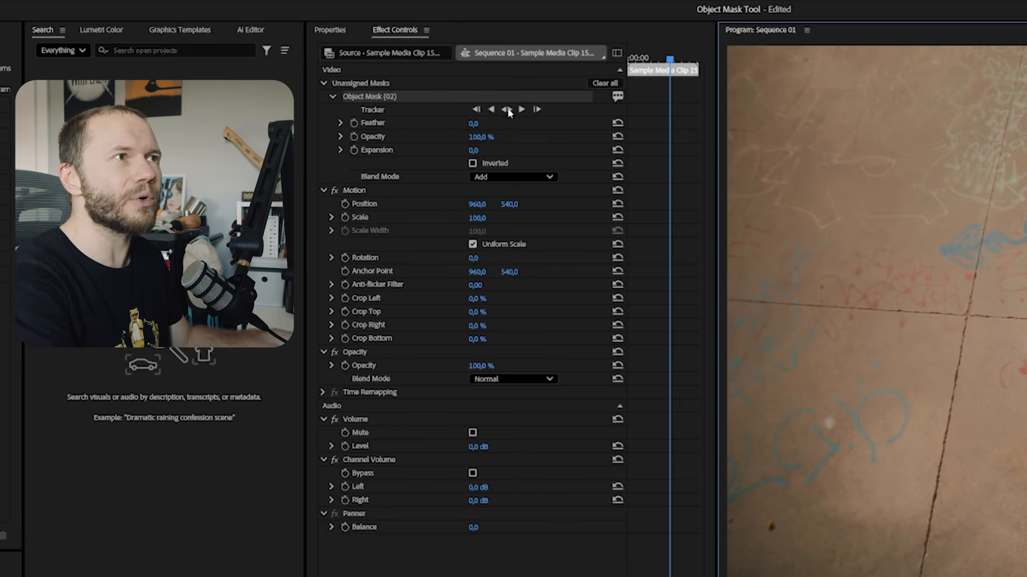
left_click(507, 110)
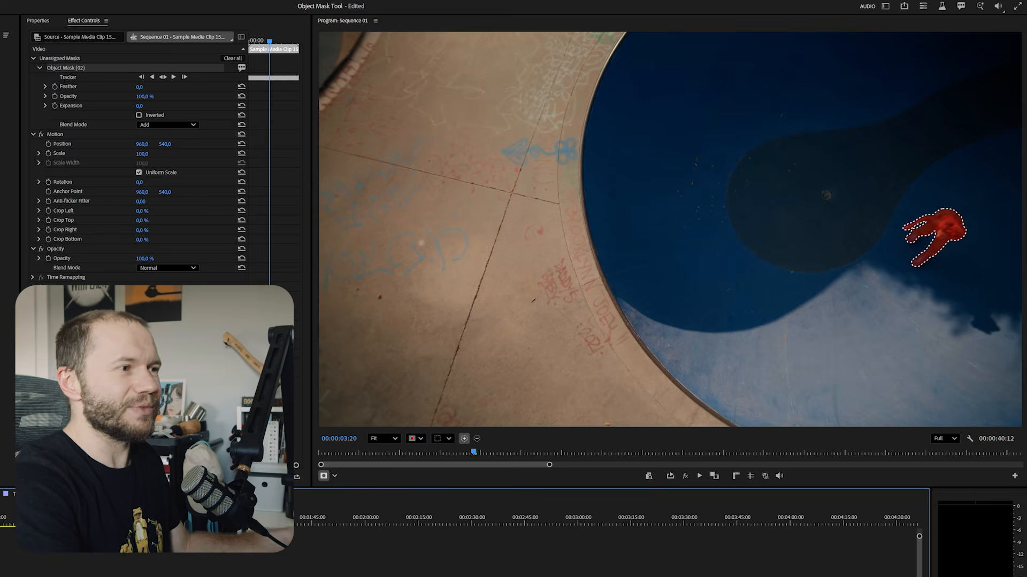
Select the skater's object mask on the first clip and apply the Black & White effect to it.
key("ctrl+shift+a")
key("d")
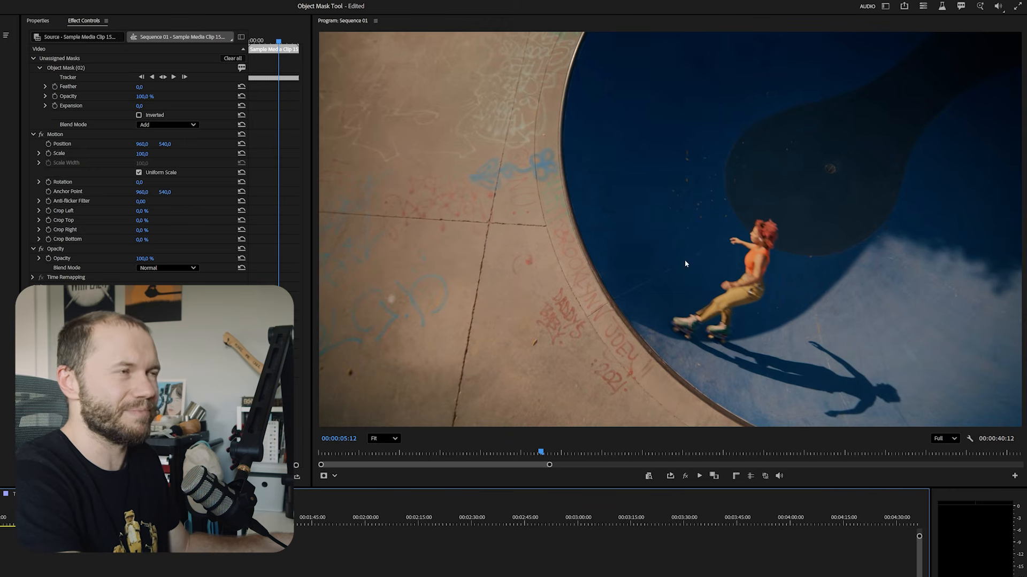
left_click(79, 69)
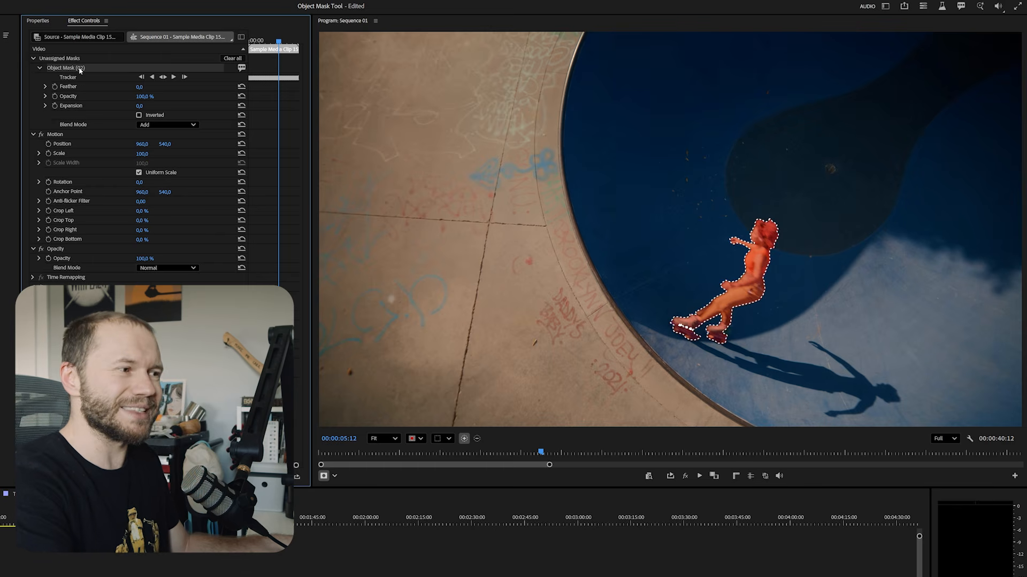
right_click(80, 70)
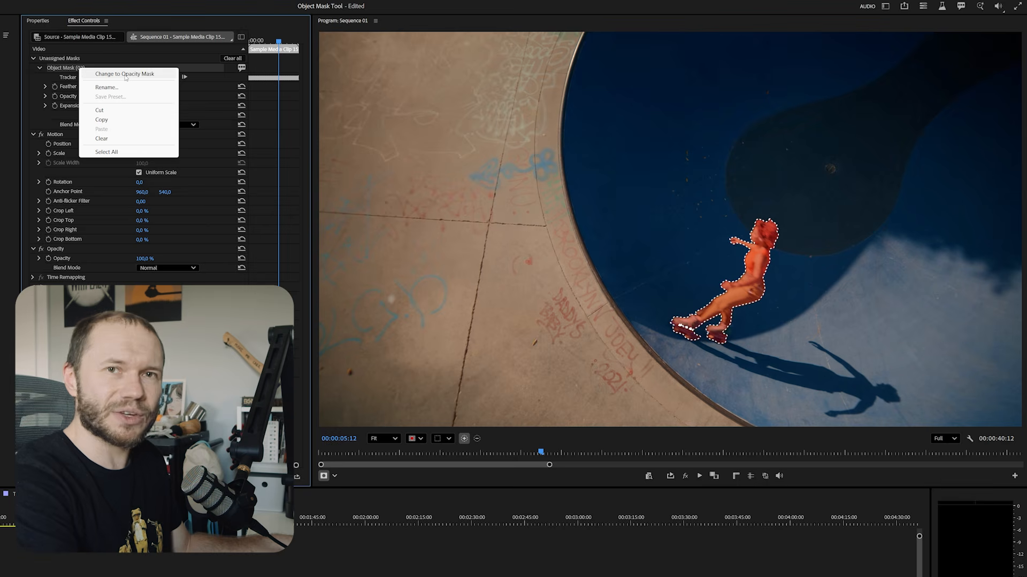
left_click(55, 73)
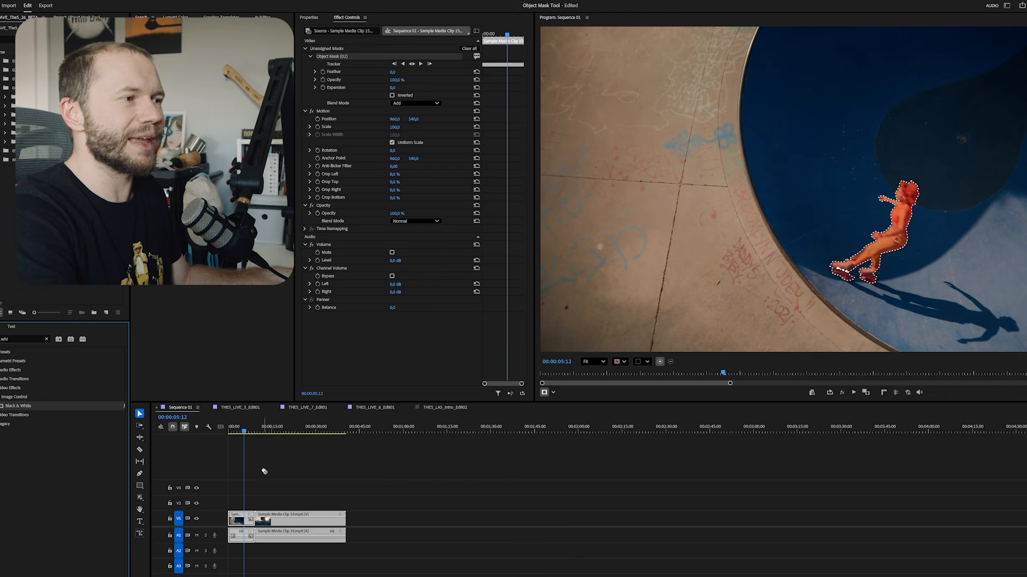
left_click_drag(264, 471, 236, 520)
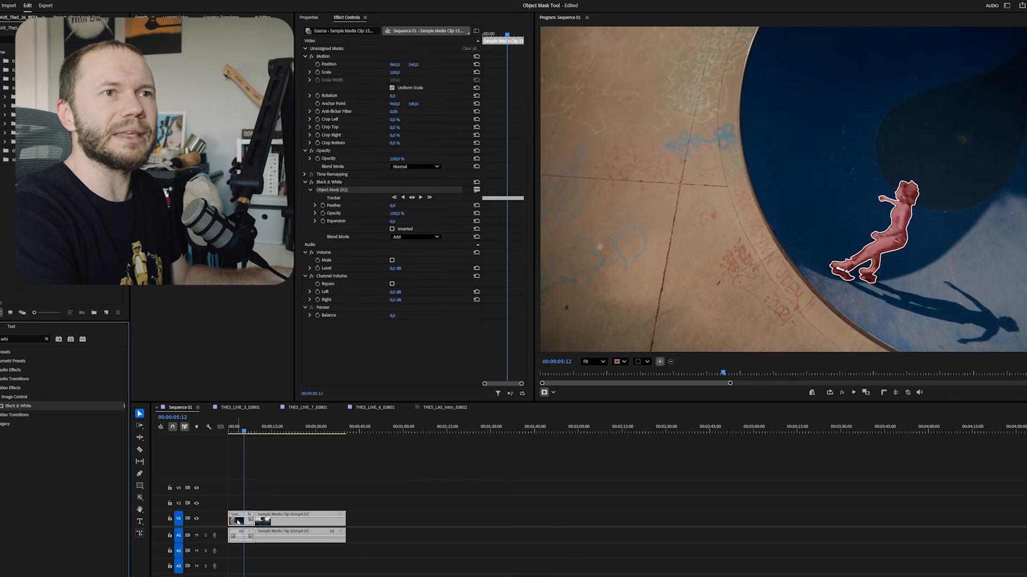
left_click(348, 495)
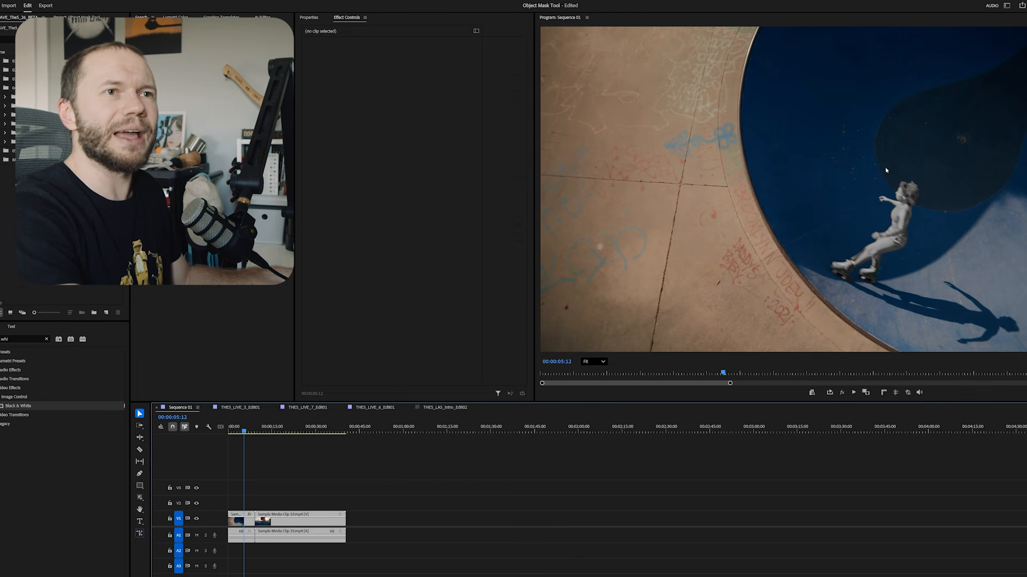
Invert the object mask inside the Black & White effect so only the background loses its colour.
left_click(903, 192)
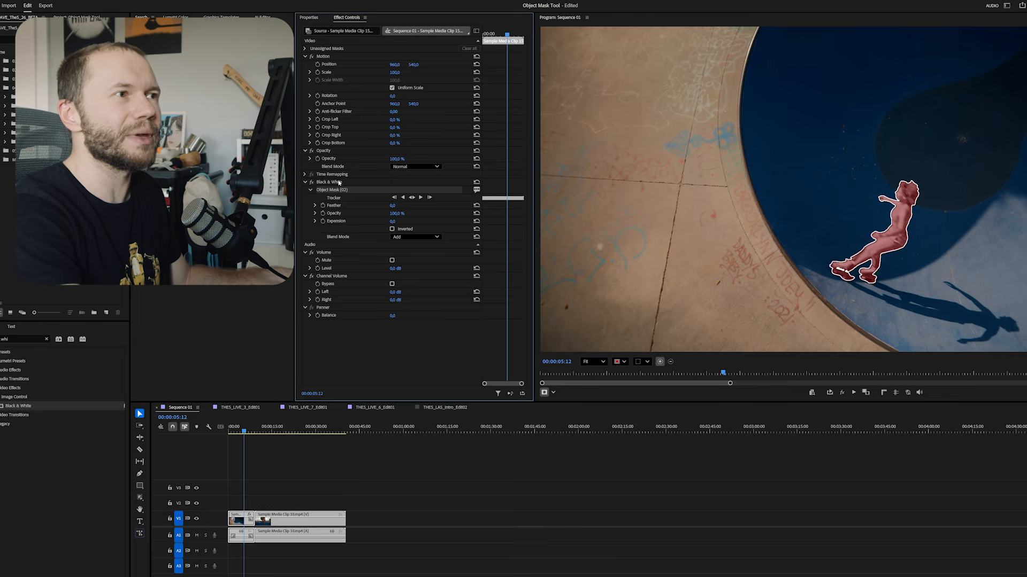
left_click(391, 229)
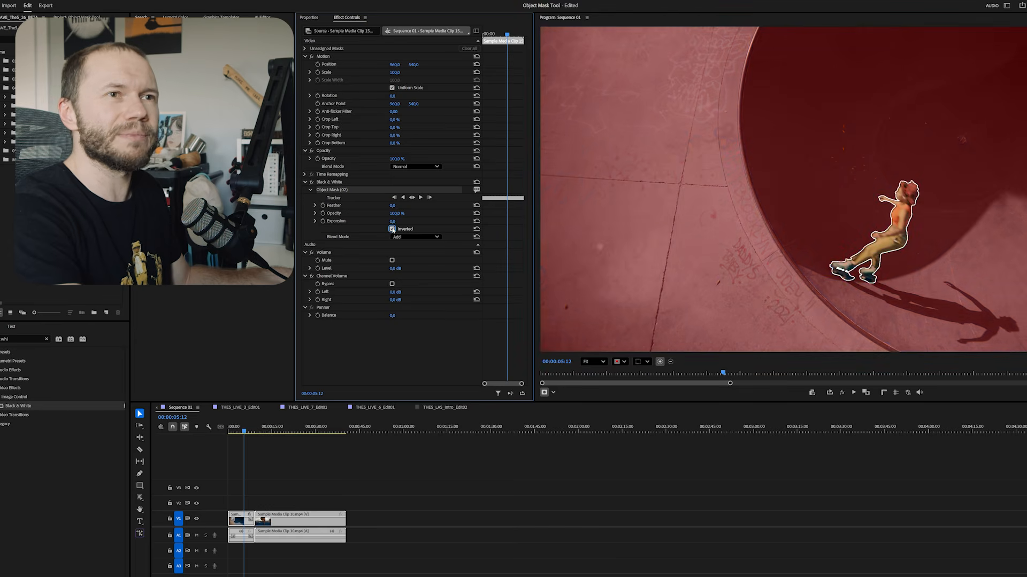
left_click(314, 482)
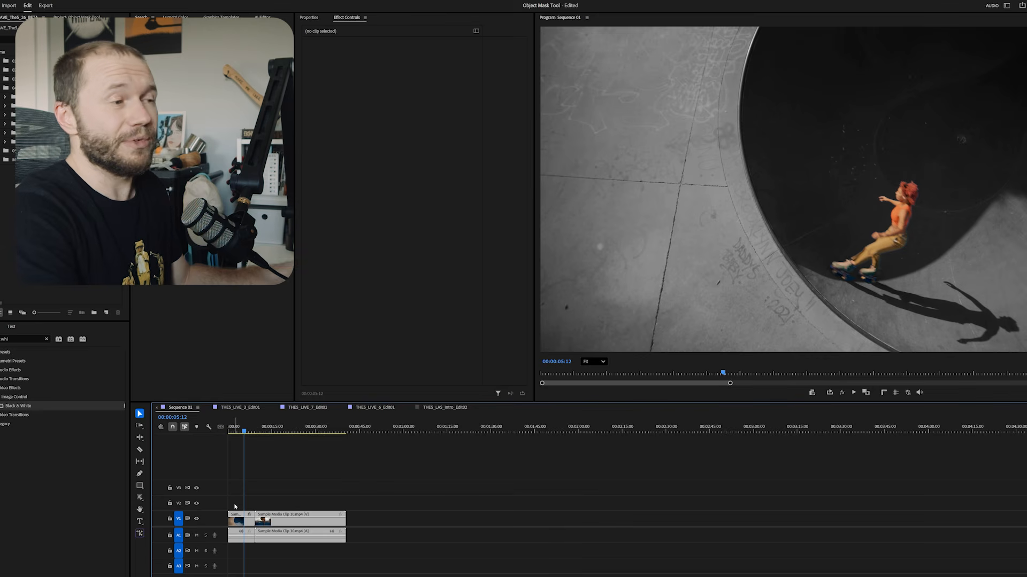
Duplicate the first clip directly above itself on track V2 and fit the whole sequence in the timeline.
left_click_drag(236, 516, 235, 508)
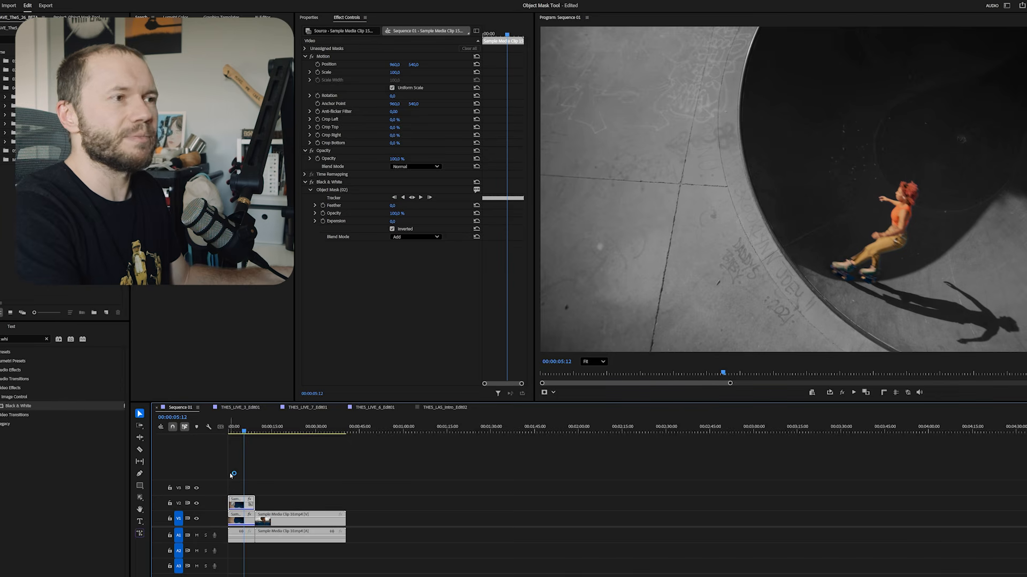
key("backslash")
key("Right")
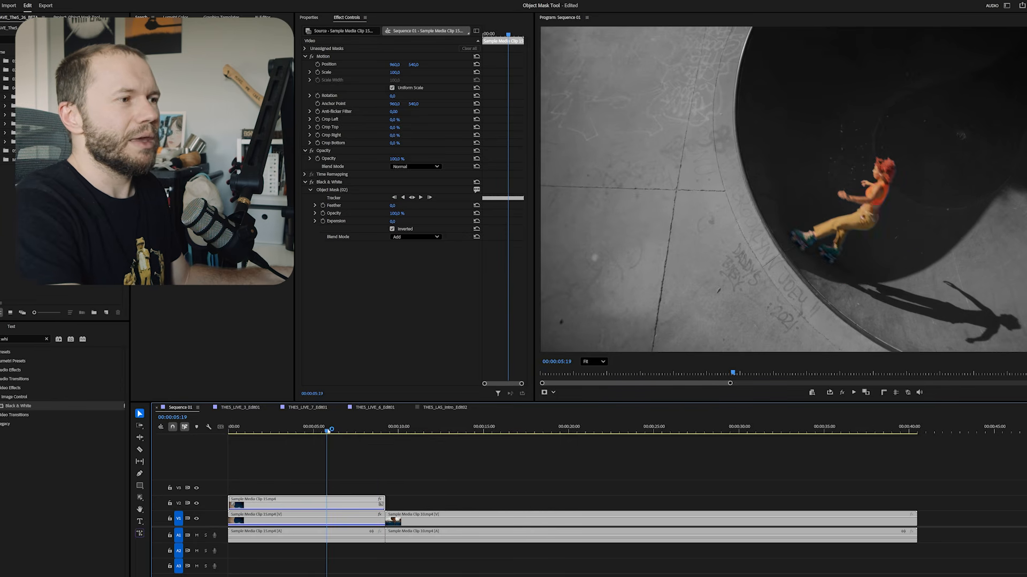
On the V2 copy, turn off mask inversion and move the object mask from Black & White to Opacity.
left_click(392, 229)
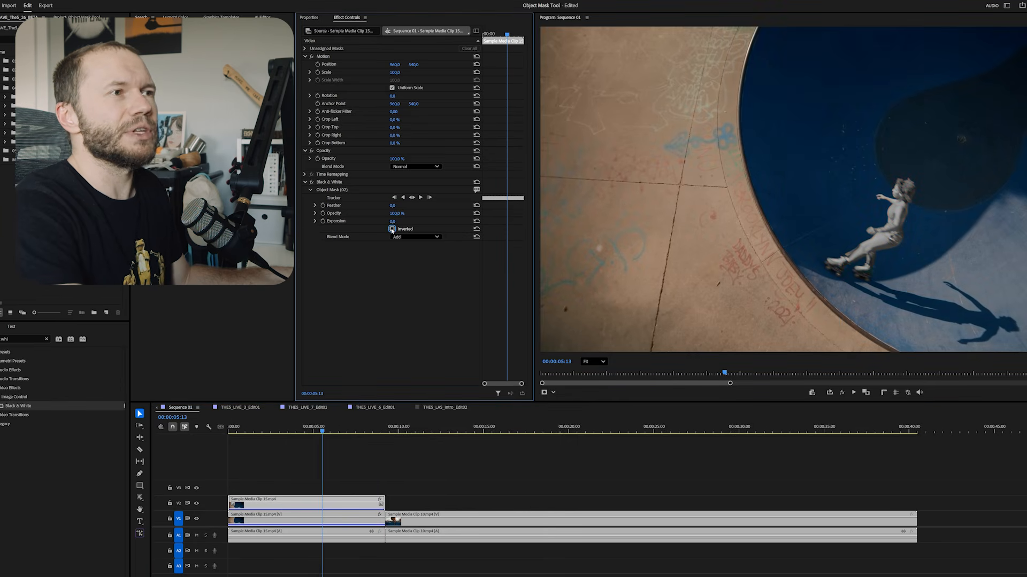
left_click(344, 191)
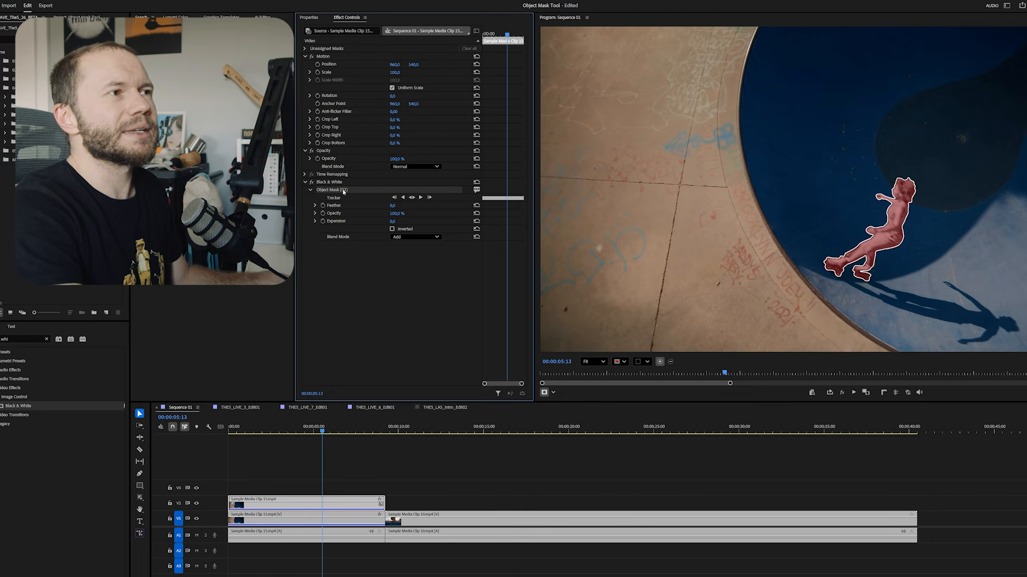
left_click_drag(344, 192, 330, 155)
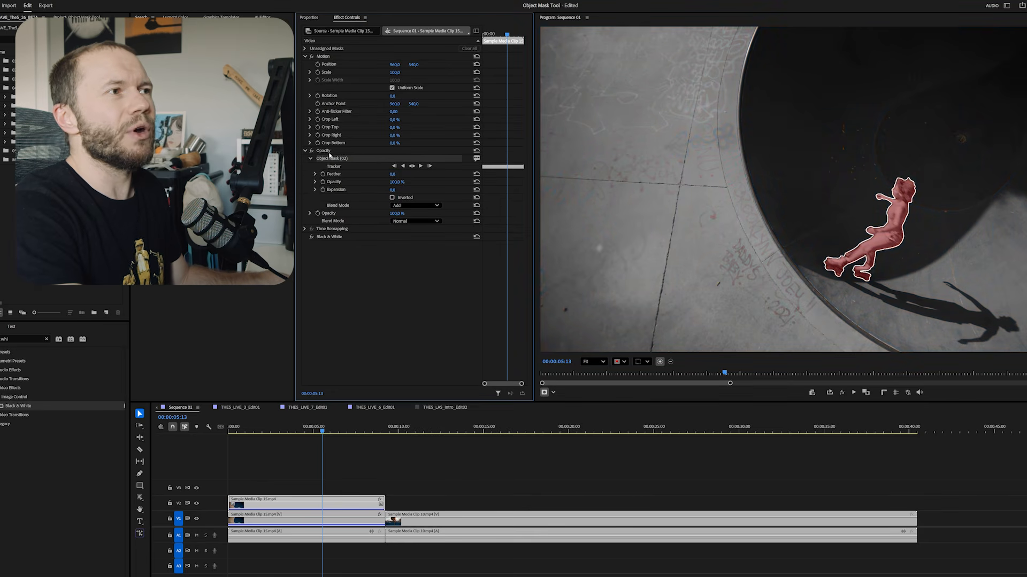
Remove the Black & White effect from the V2 copy.
left_click(319, 240)
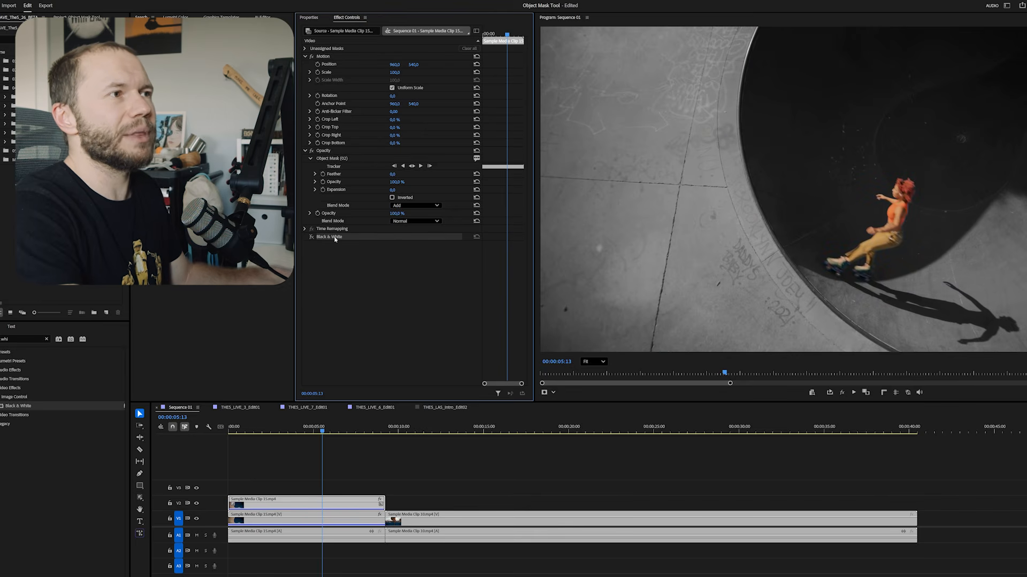
key("Delete")
left_click(315, 454)
Shift the V2 copy slightly later in time than the V1 clip and preview the offset skater.
left_click_drag(325, 422, 274, 447)
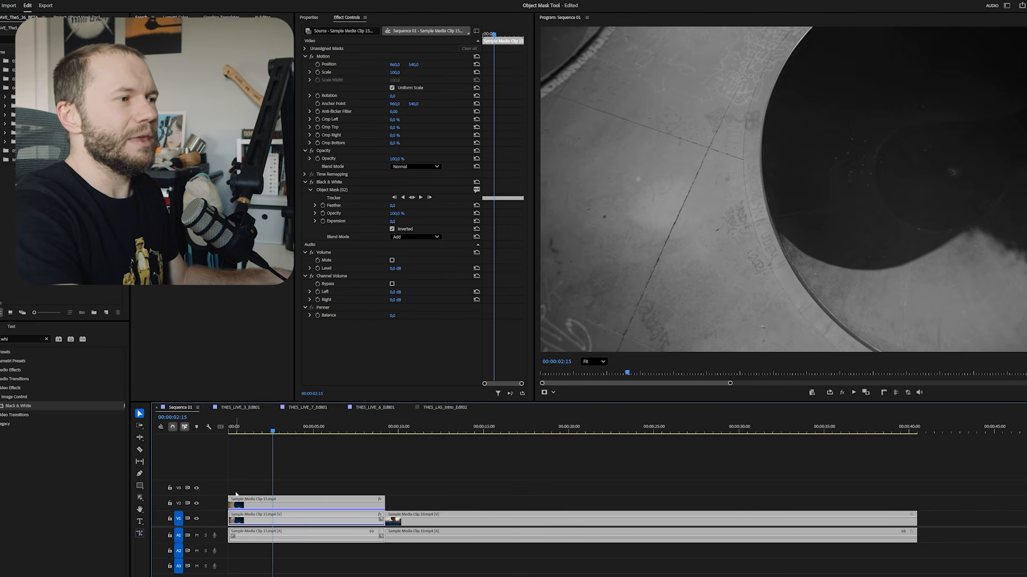
left_click_drag(233, 501, 257, 501)
left_click(277, 429)
left_click_drag(276, 429, 336, 438)
Copy the V2 clip onto V3 with a further delay, and trim both overlay clips to the end of the first V1 clip.
mouse_move(292, 502)
left_mouse_down()
mouse_move(286, 488)
mouse_move(297, 487)
left_mouse_up()
left_click_drag(287, 432, 331, 433)
key("space")
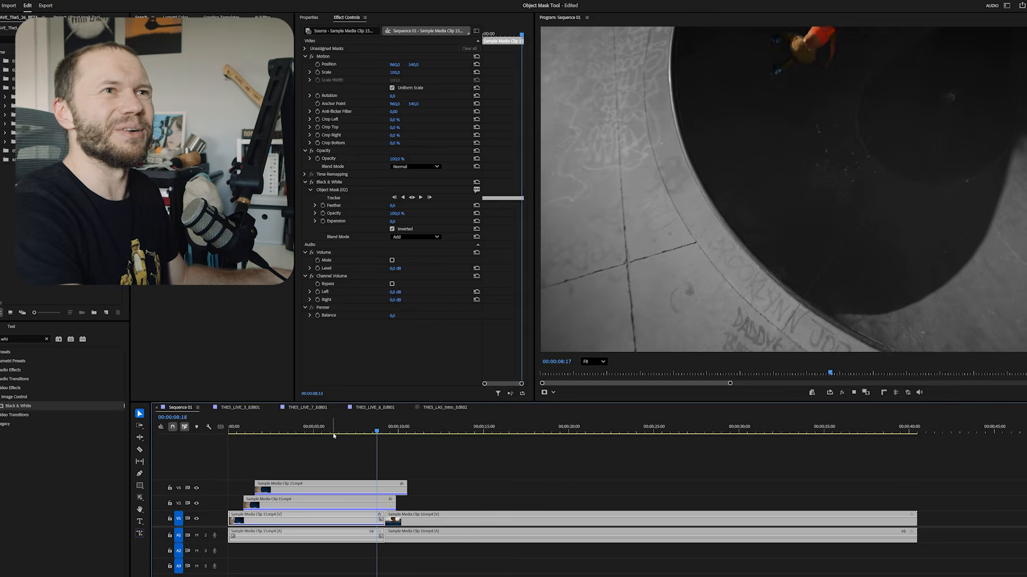
key("space")
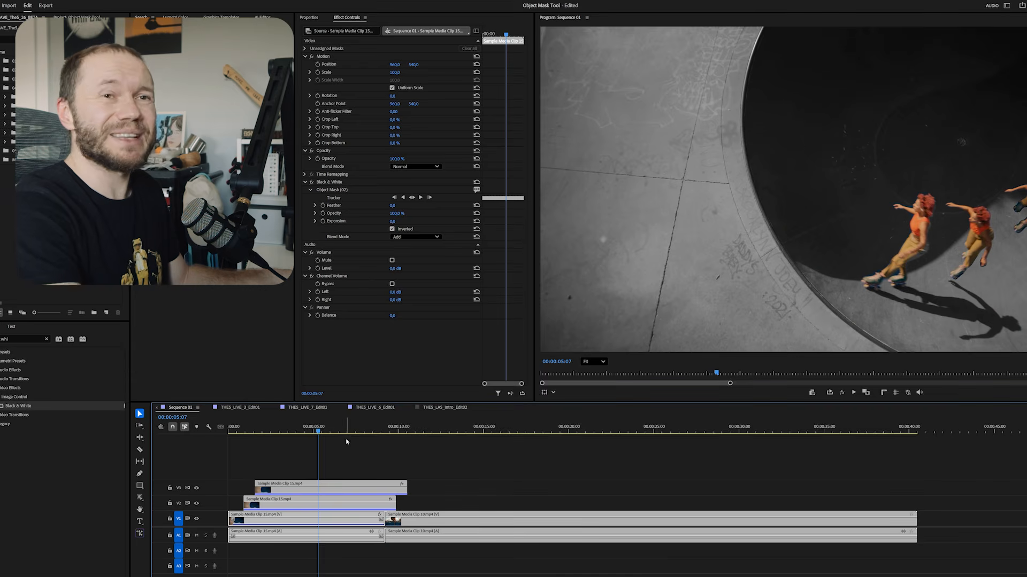
left_click_drag(402, 500, 391, 482)
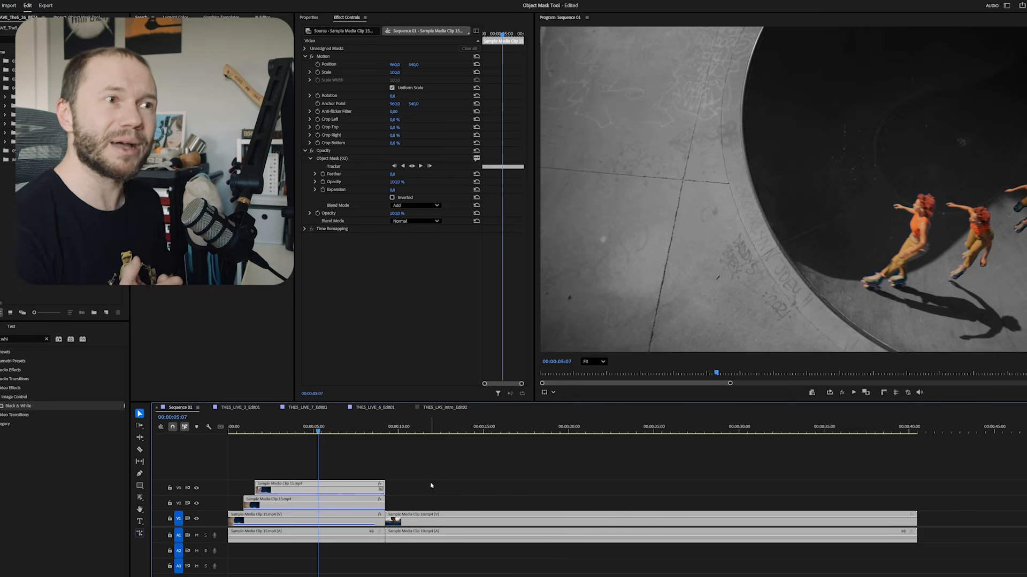
At 00:00:20:11, mask the seated woman's orange top with the Object Mask tool in Lasso mode and track it in both directions.
left_click_drag(508, 430, 578, 463)
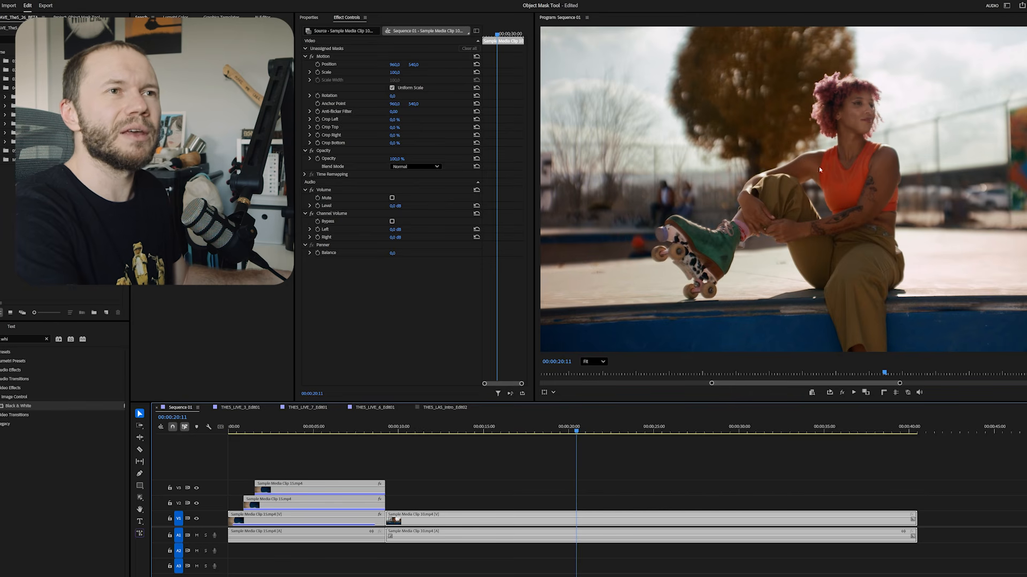
left_click(139, 497)
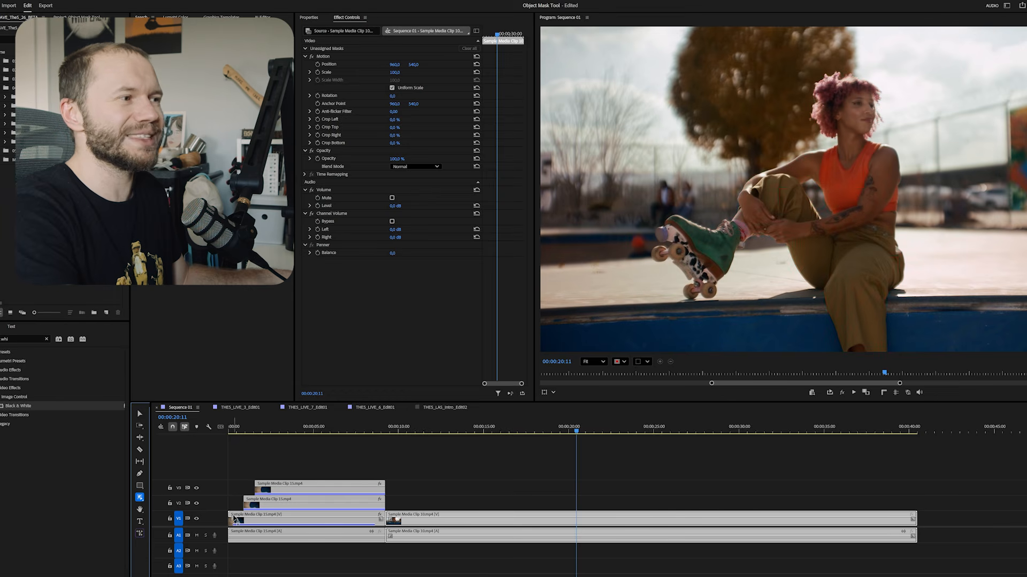
left_click(640, 363)
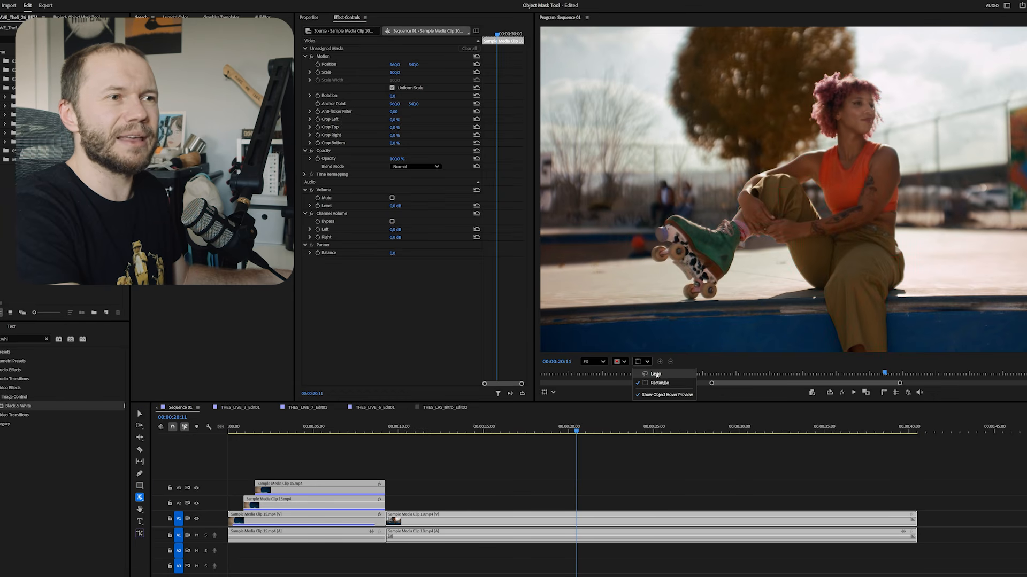
left_click(657, 374)
mouse_move(841, 141)
left_mouse_down()
mouse_move(818, 161)
mouse_move(828, 219)
mouse_move(889, 216)
mouse_move(909, 185)
mouse_move(892, 152)
mouse_move(877, 141)
mouse_move(854, 162)
mouse_move(844, 146)
left_mouse_up()
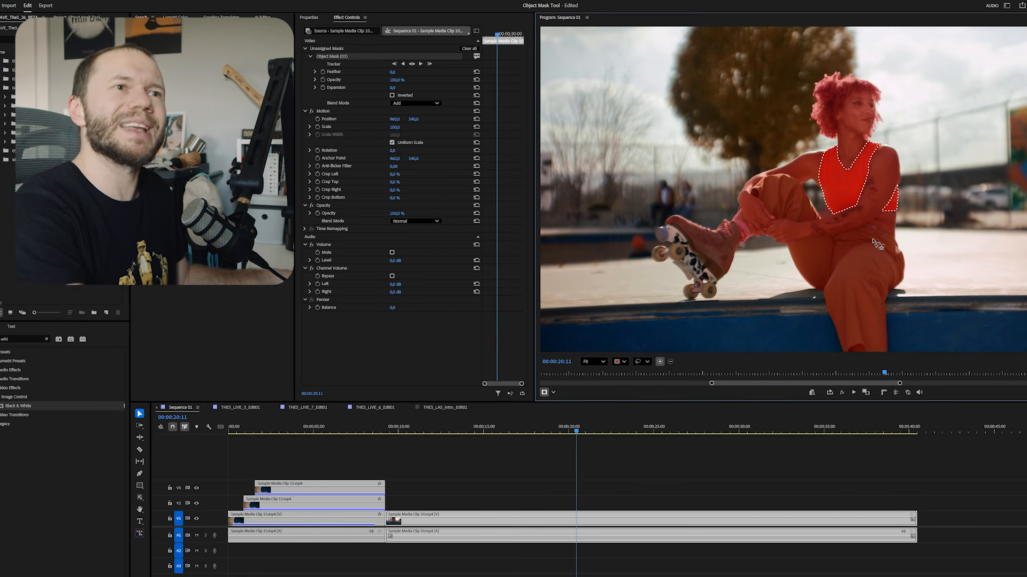
left_click(412, 64)
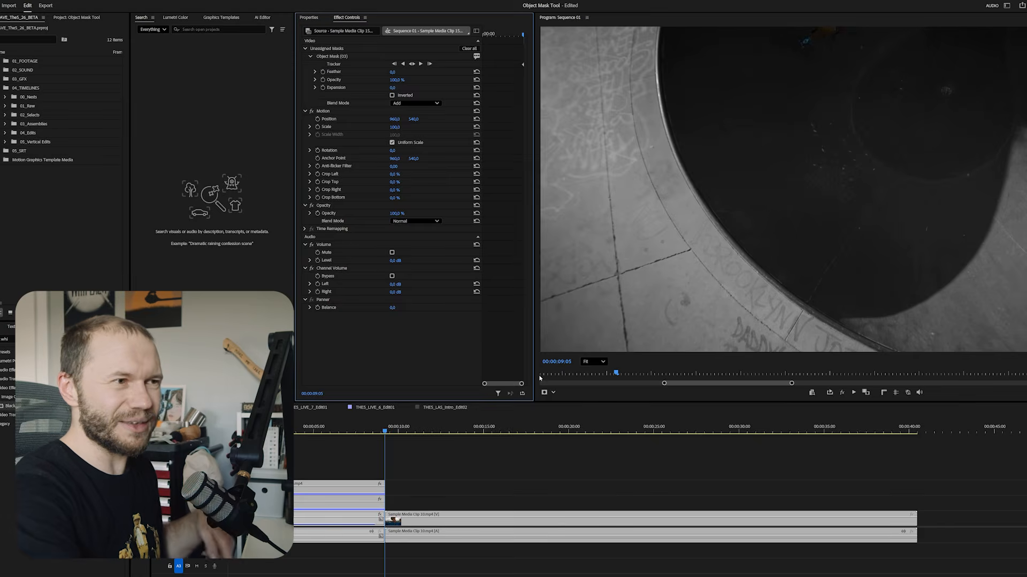
In the second clip's Lumetri curves, sample the orange top's colour for the Hue vs Hue curve.
left_click(532, 428)
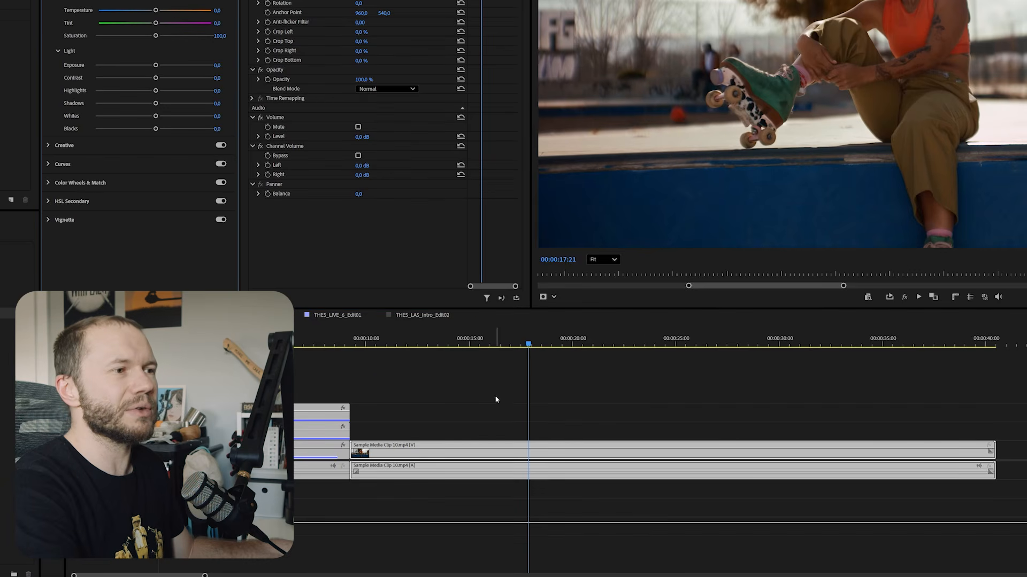
left_click(534, 457)
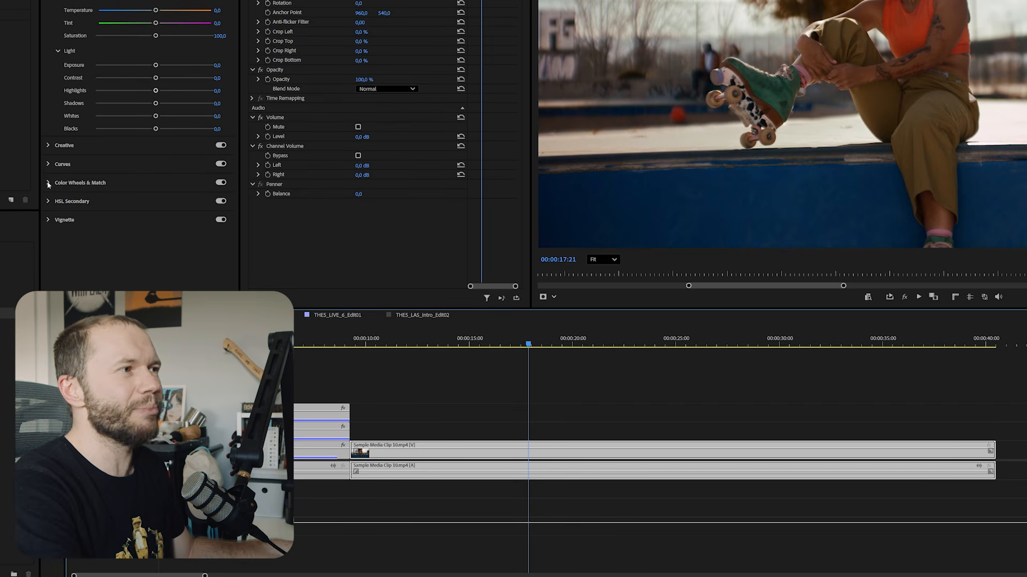
left_click(48, 164)
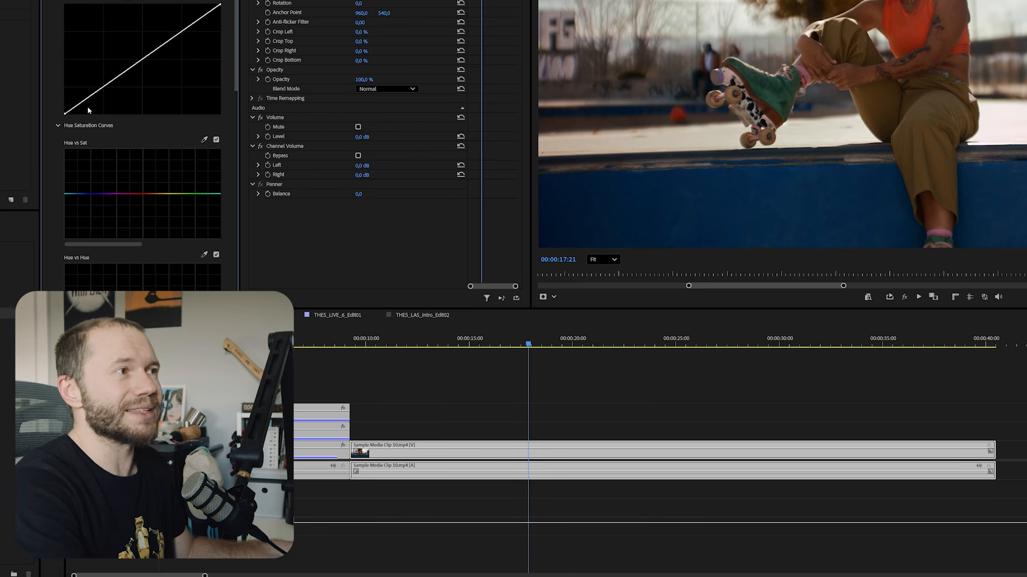
scroll(150, 233, "down", 2)
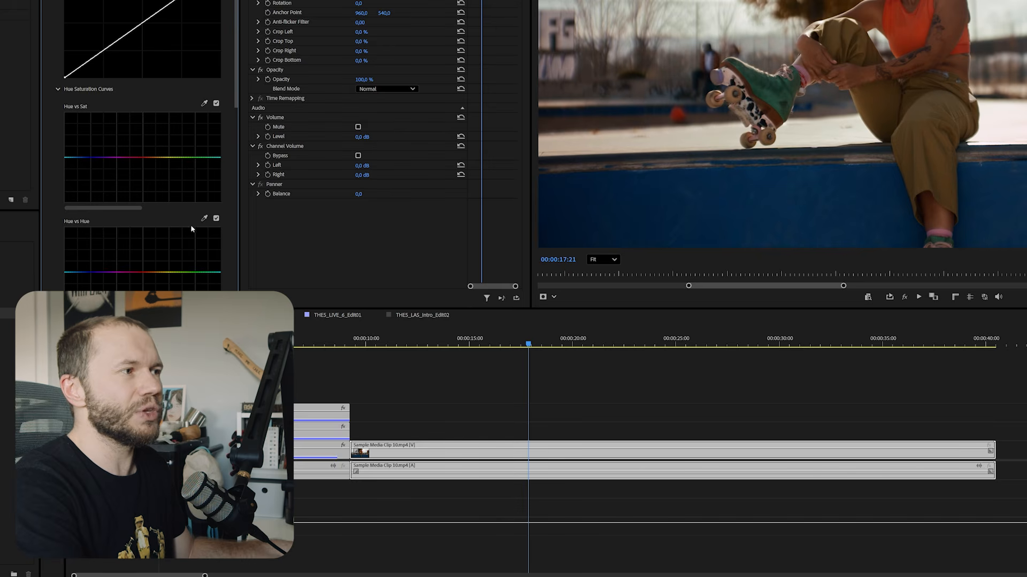
left_click(901, 28)
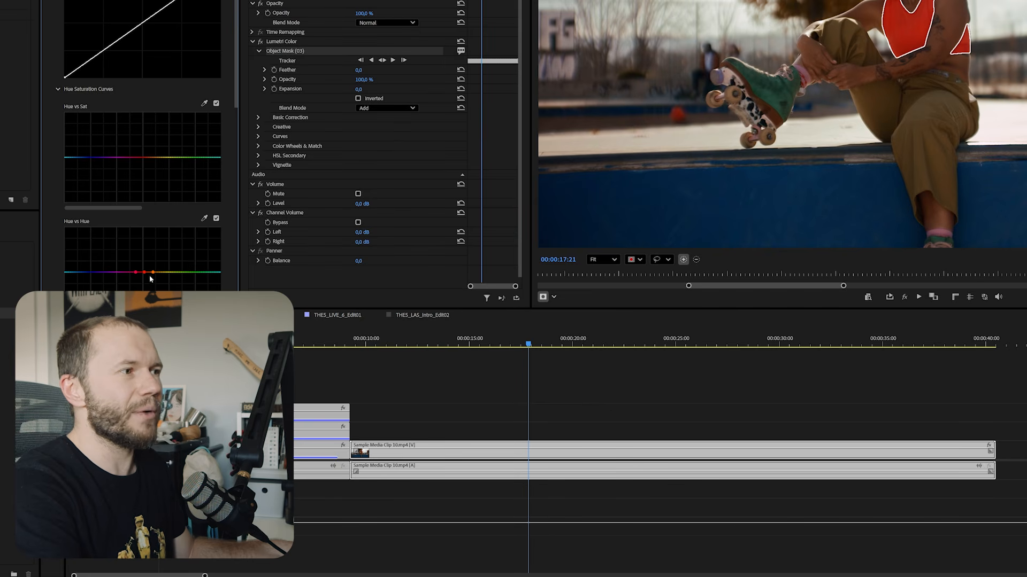
Shift the sampled hue on the Hue vs Hue curve to turn the top purple, and review the clip.
left_click_drag(144, 274, 144, 248)
left_click(403, 396)
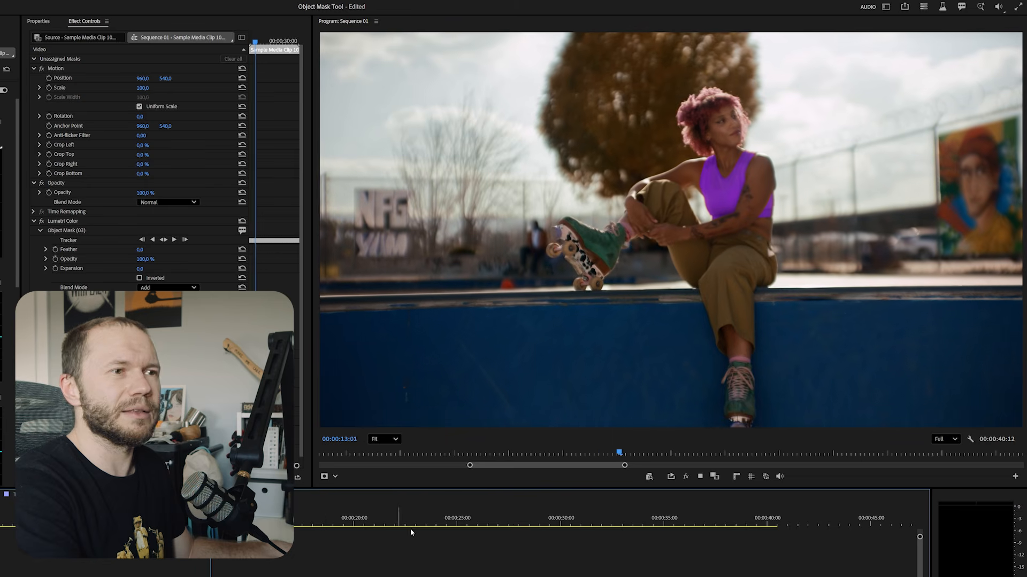
left_click(508, 523)
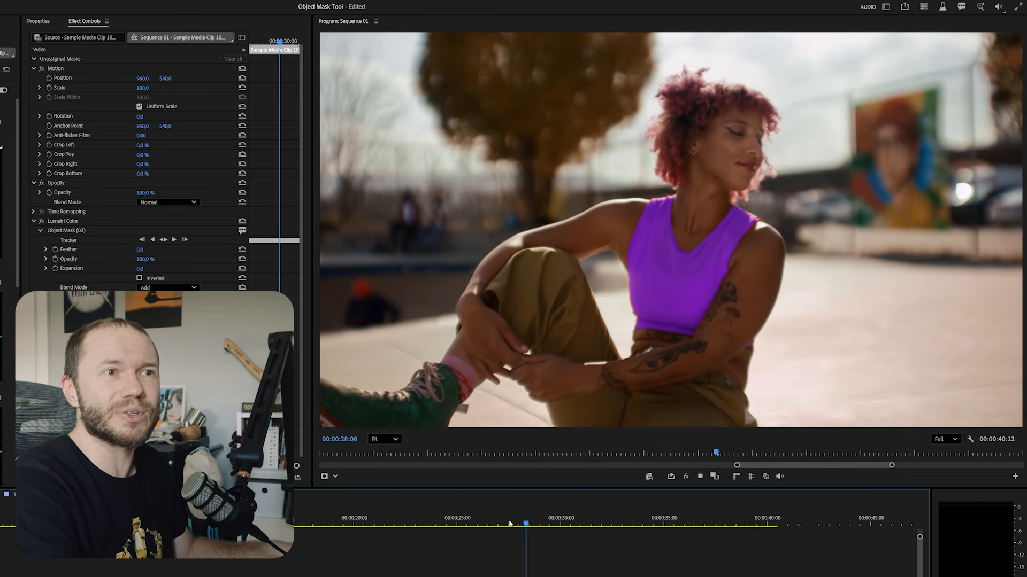